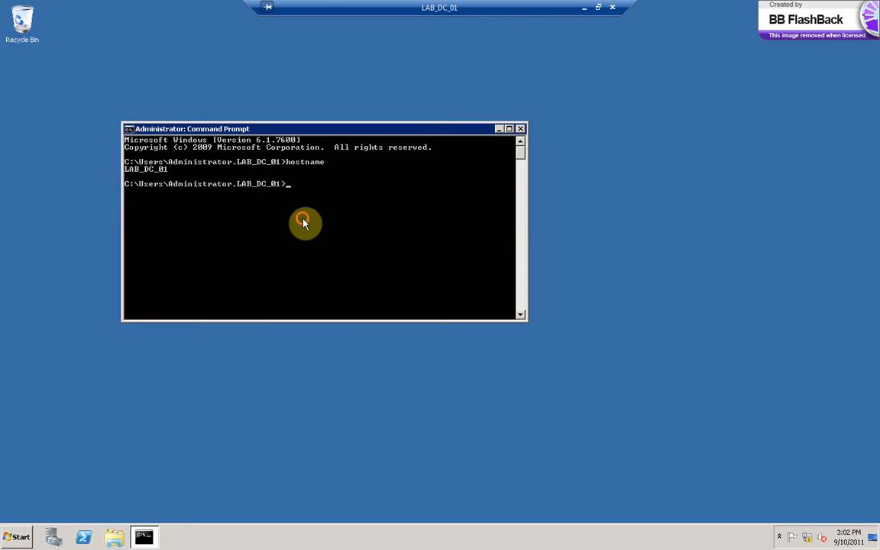
Run dcpromo, keep the existing computer name, and proceed with the standard installation past the operating system compatibility notice
type("dcpromo")
key("Return")
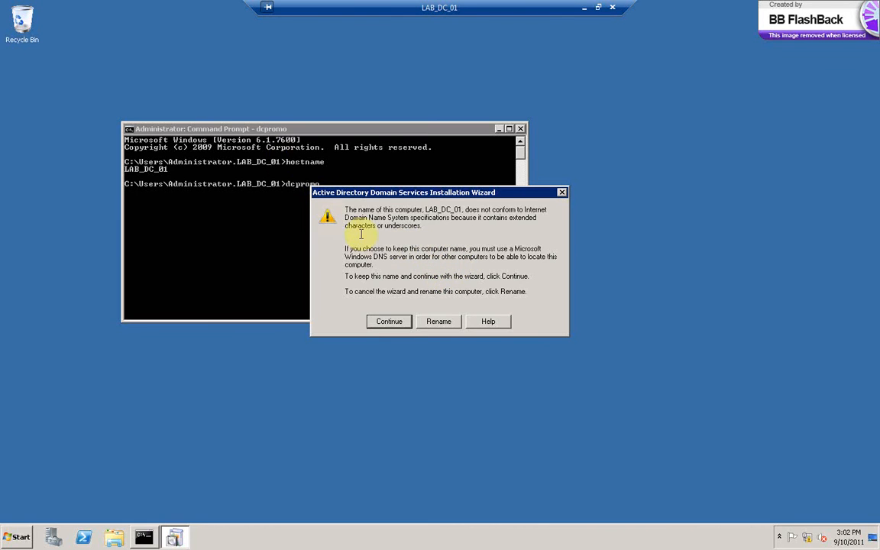
left_click(391, 322)
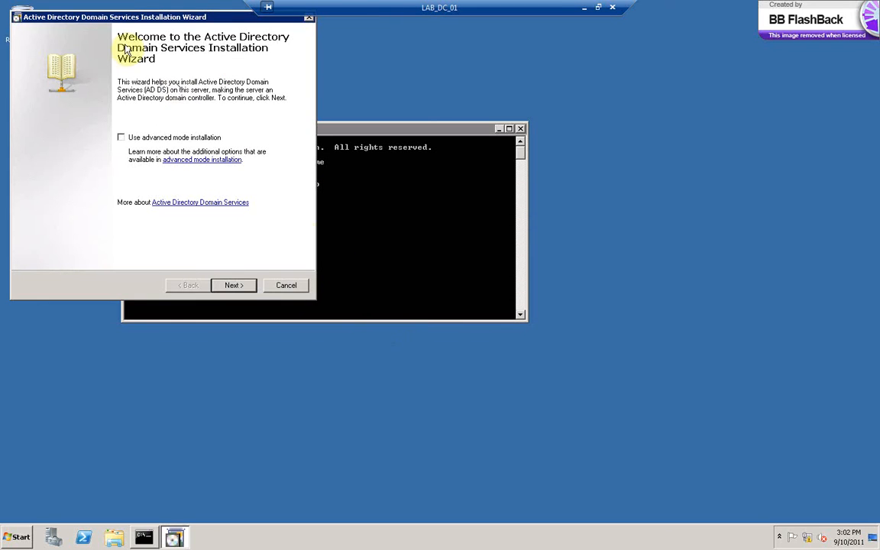
left_click_drag(118, 16, 203, 60)
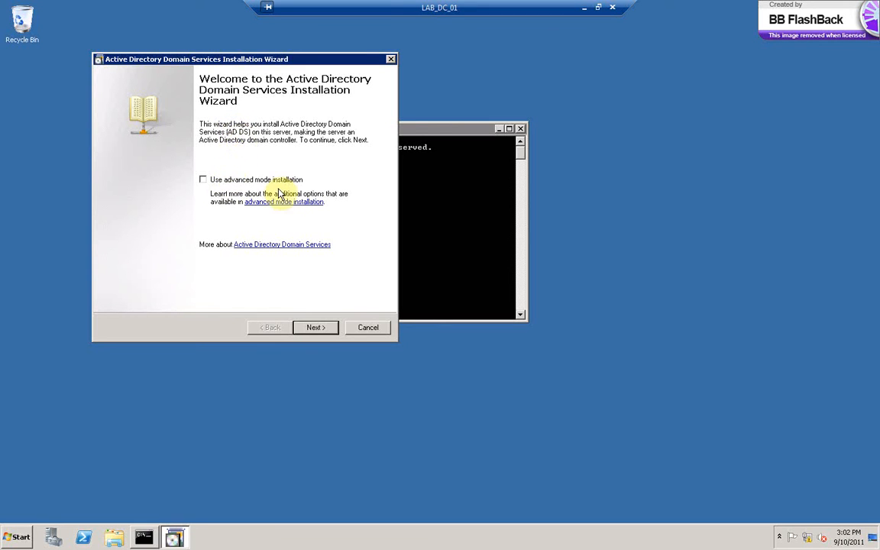
left_click(315, 328)
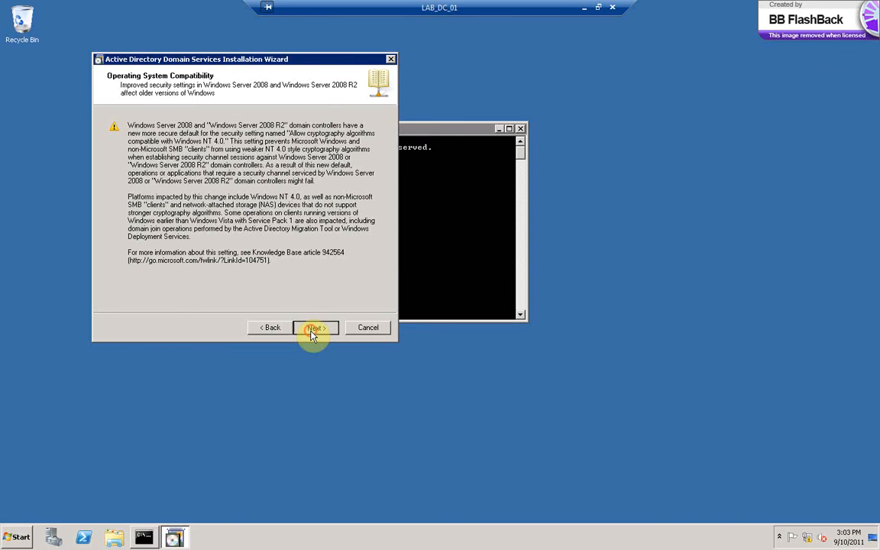
left_click(313, 330)
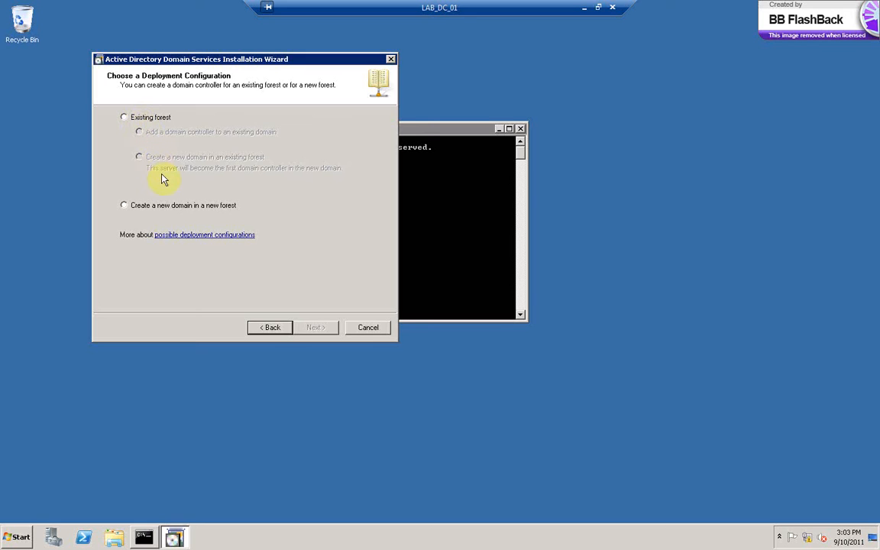
Choose to create a new domain in a new forest and name the forest root domain home.net
left_click(127, 206)
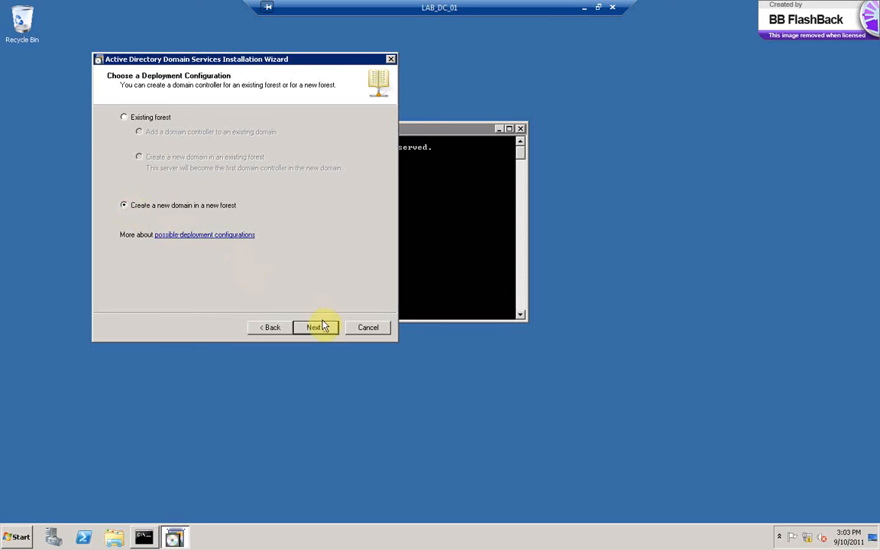
left_click(322, 329)
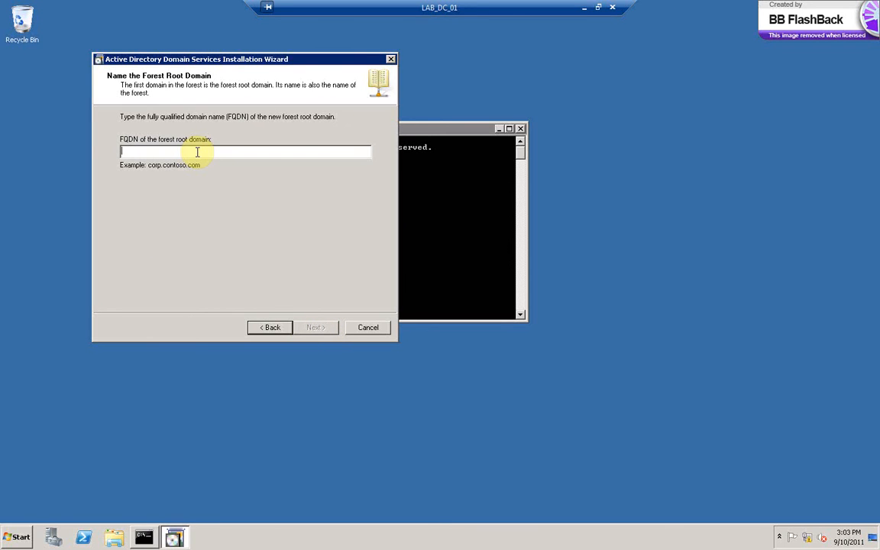
type("h")
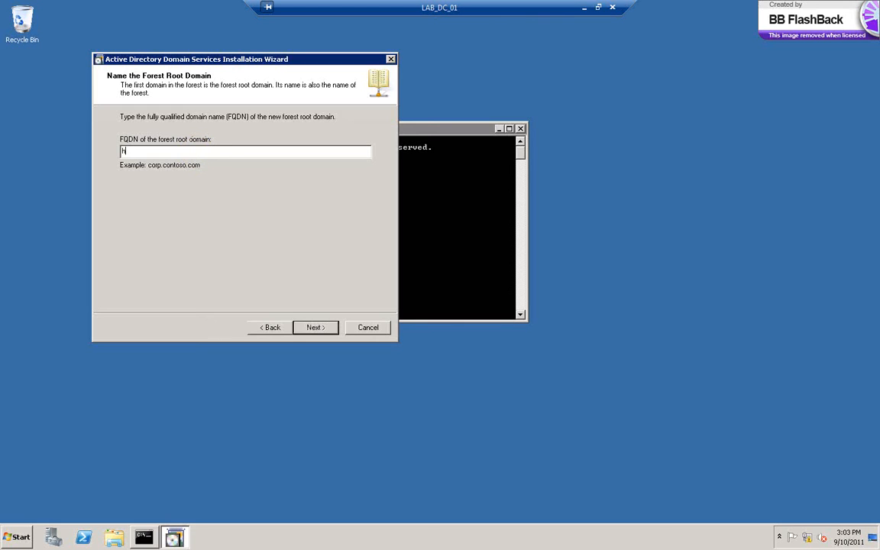
type("ome.net")
left_click(317, 327)
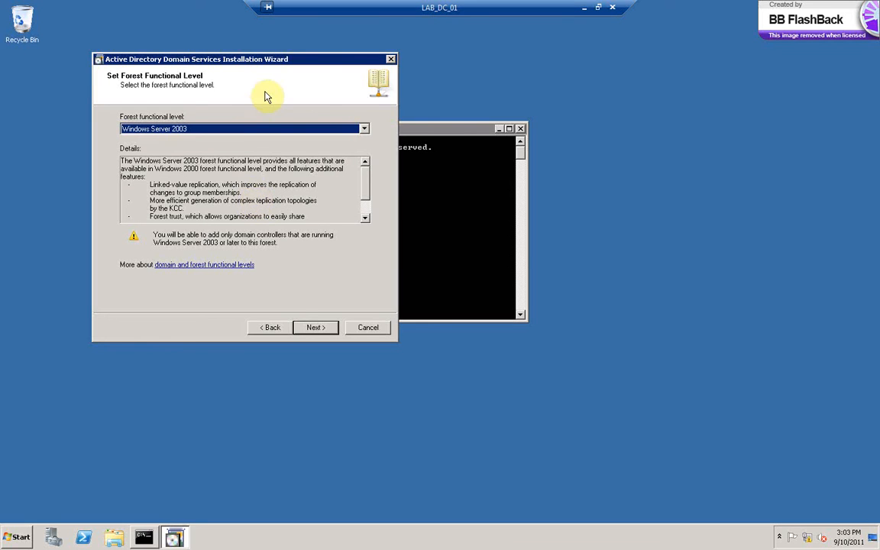
left_click(243, 131)
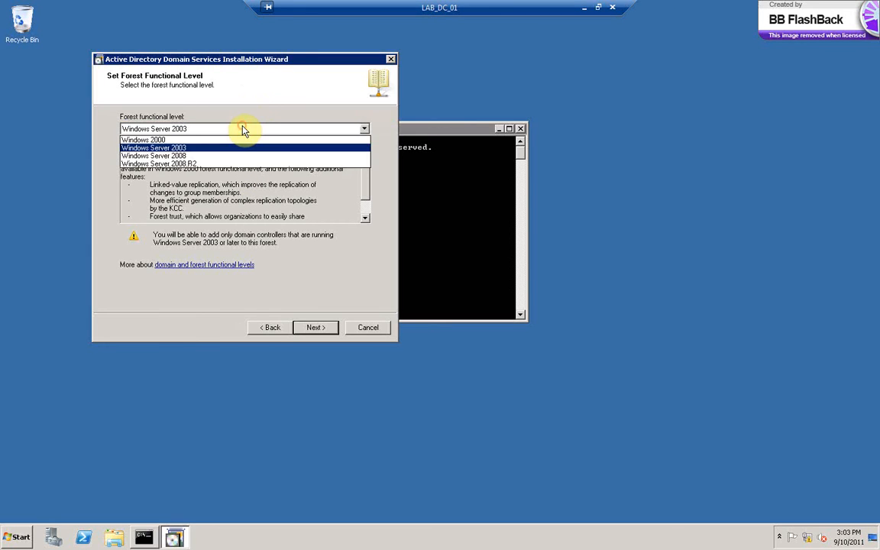
left_click(188, 165)
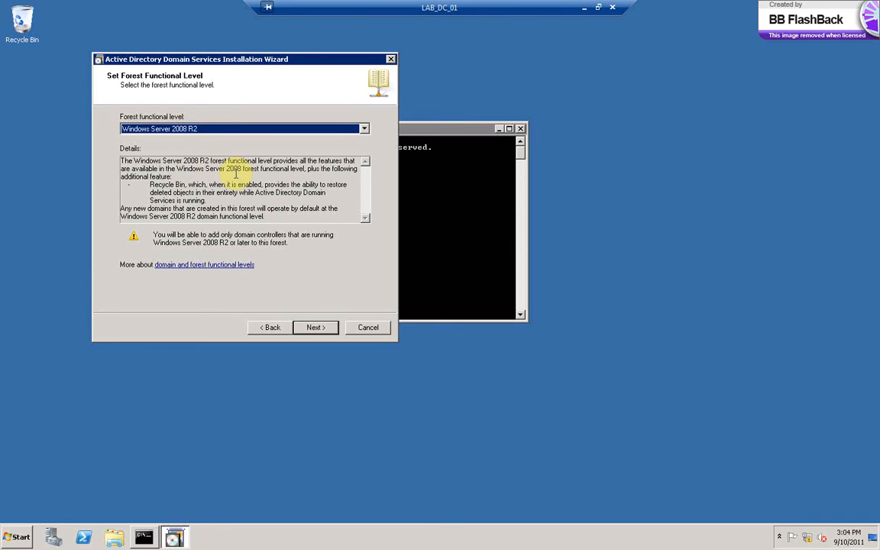
left_click(218, 130)
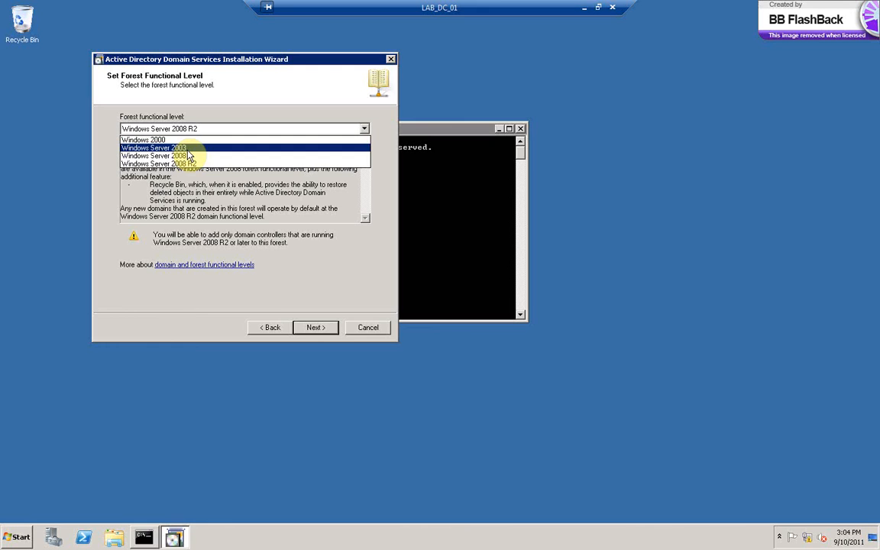
left_click(188, 149)
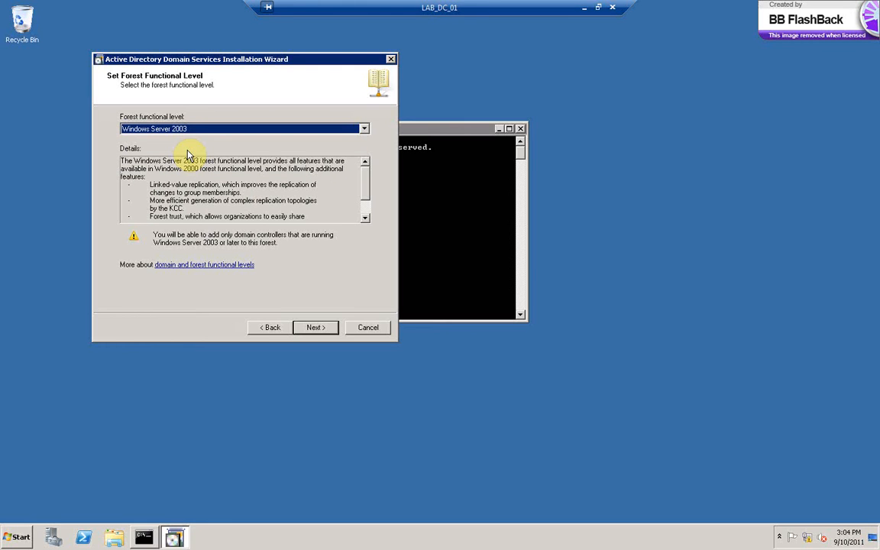
Set the forest functional level to Windows Server 2008 R2 and proceed to the additional domain controller options
left_click(189, 130)
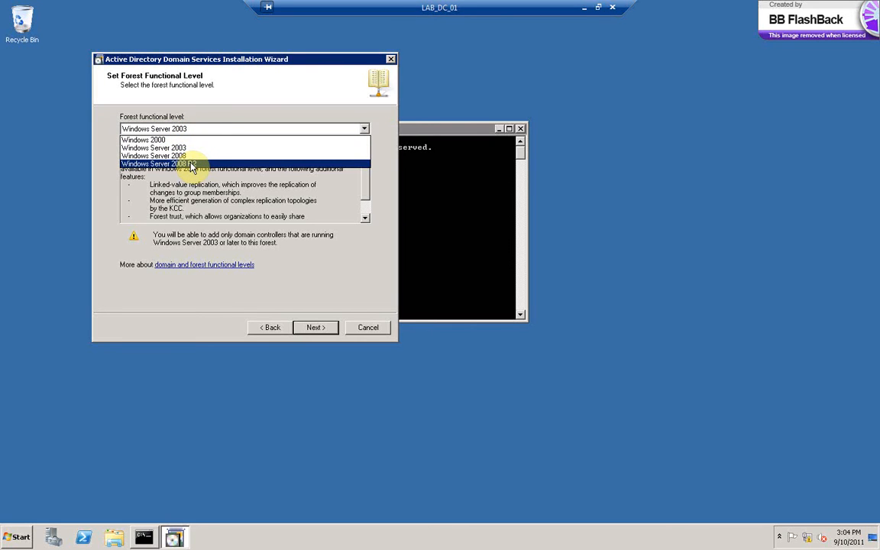
left_click(191, 165)
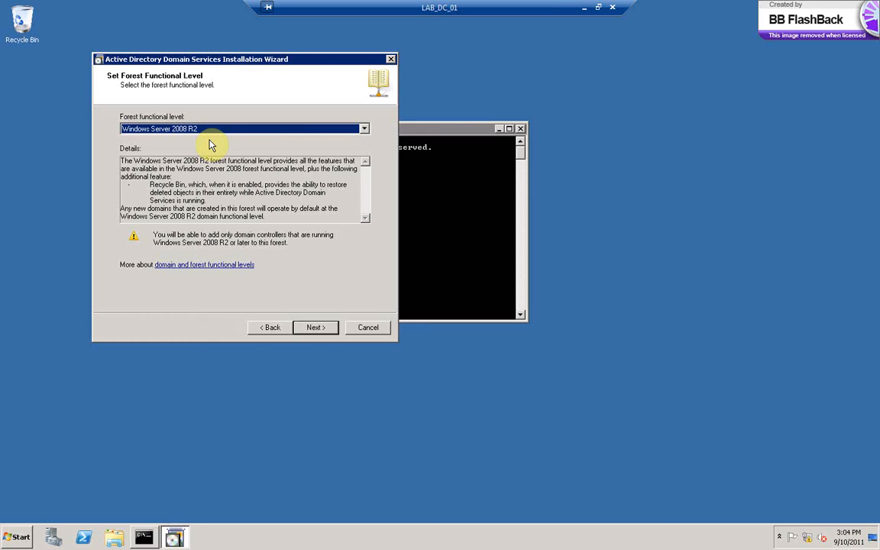
left_click(311, 328)
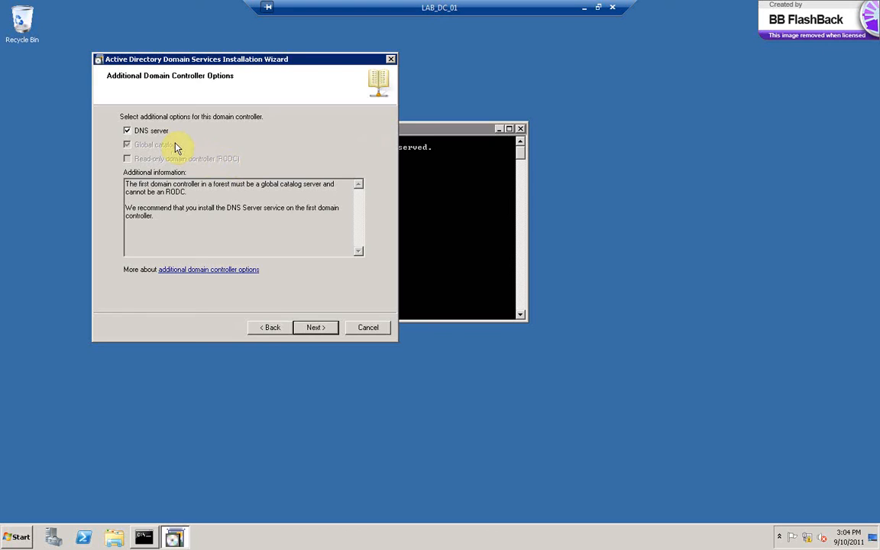
Keep the DNS server option, continuing without a delegation, and accept the default database, log files and SYSVOL folders
left_click(312, 327)
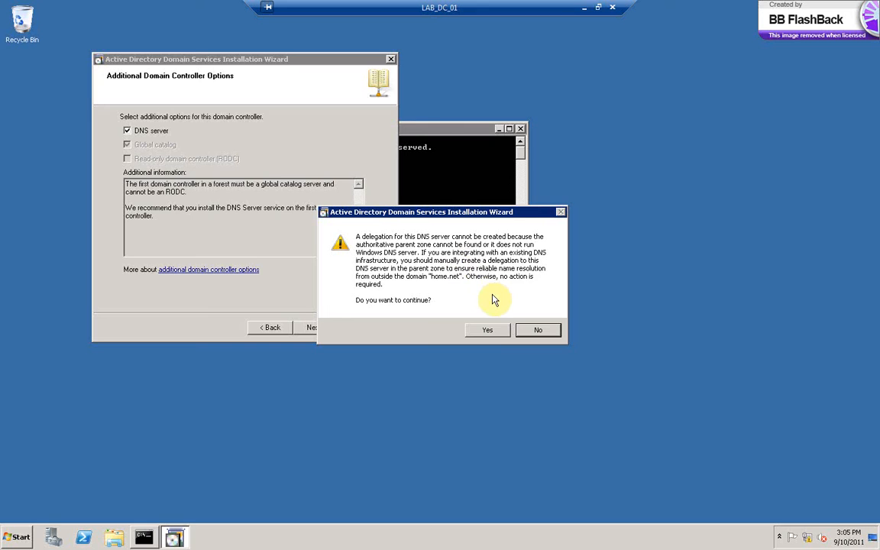
left_click(491, 329)
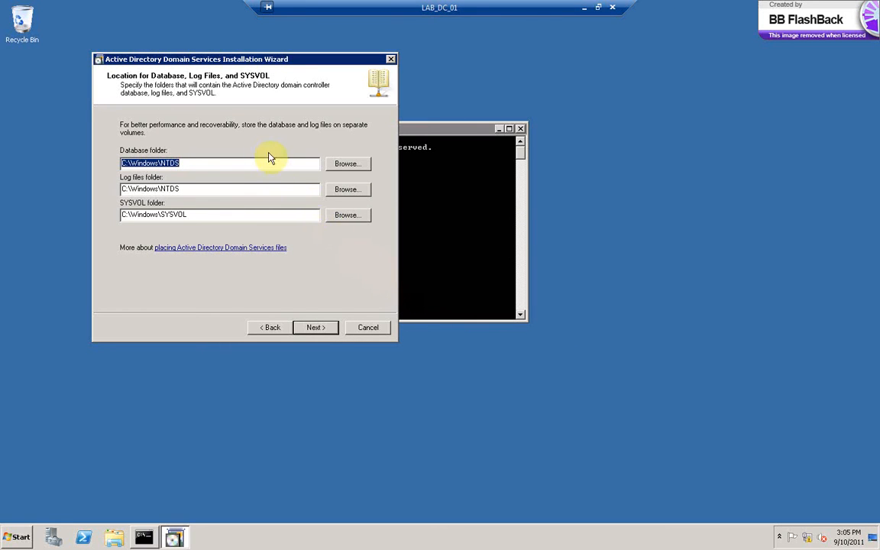
left_click(319, 331)
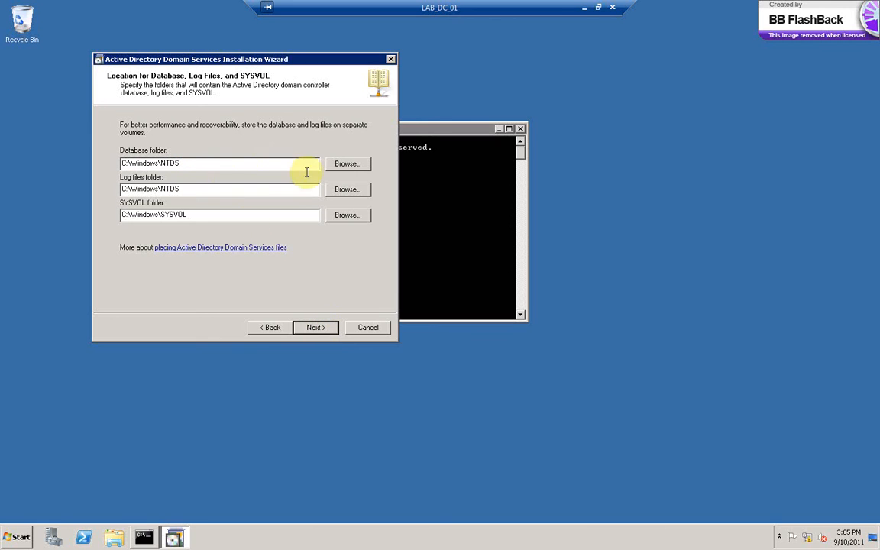
left_click(362, 167)
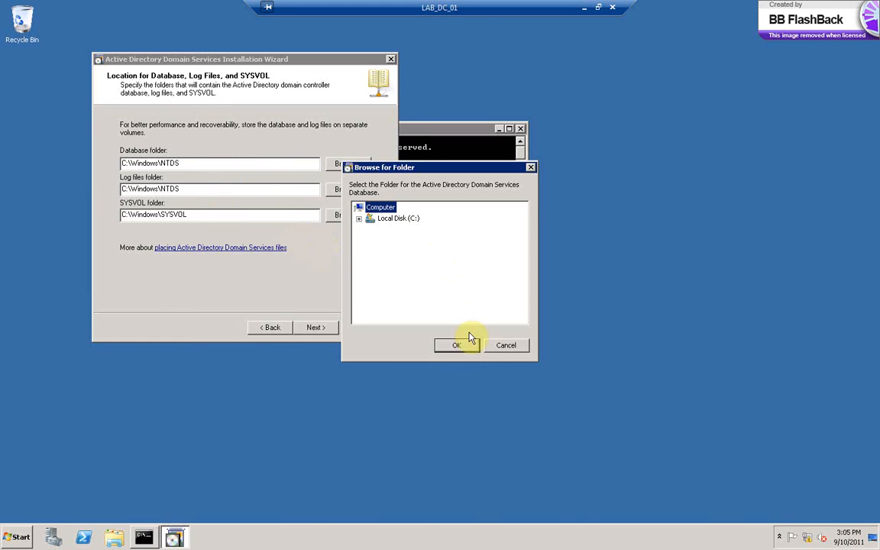
left_click(506, 347)
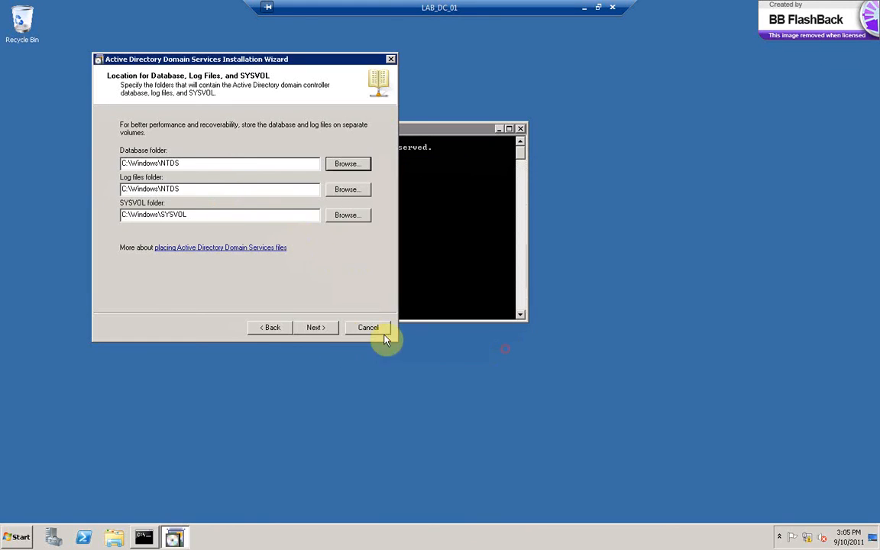
left_click(326, 330)
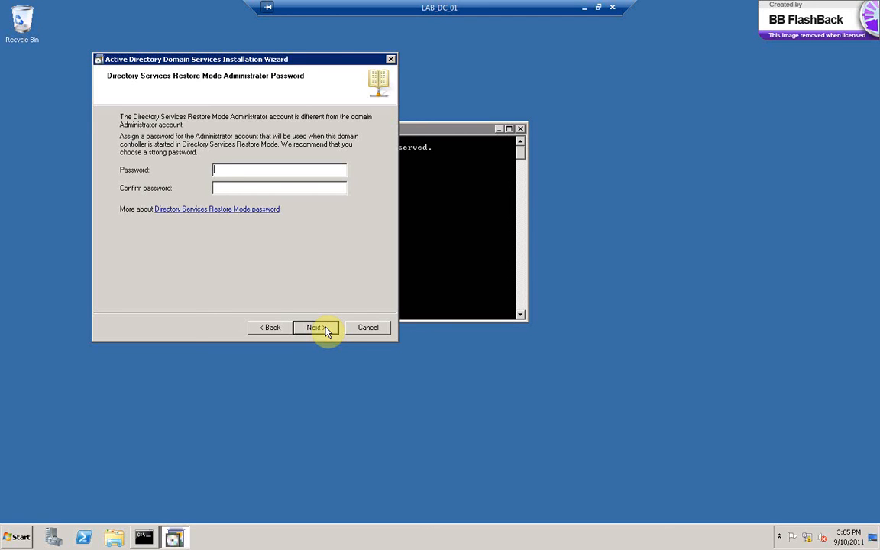
Enter and confirm the Directory Services Restore Mode Administrator password, and proceed to the summary
type("P")
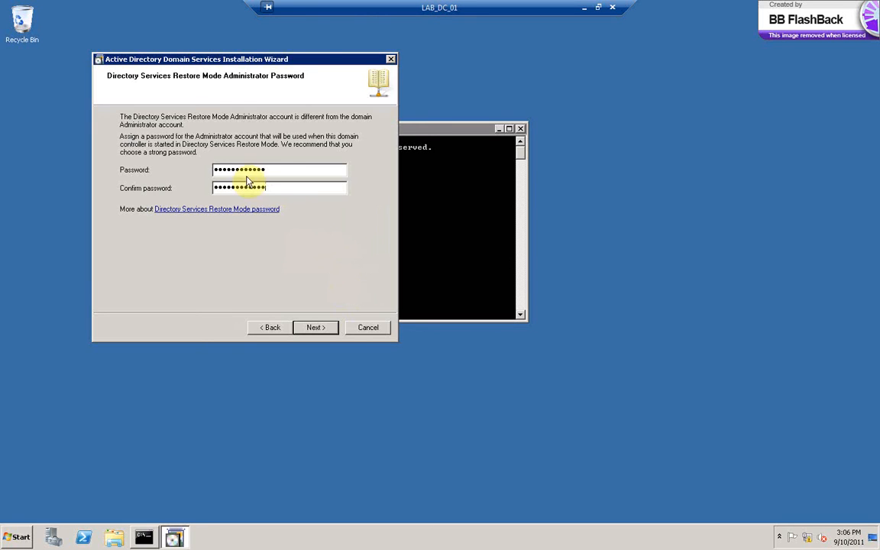
left_click(316, 328)
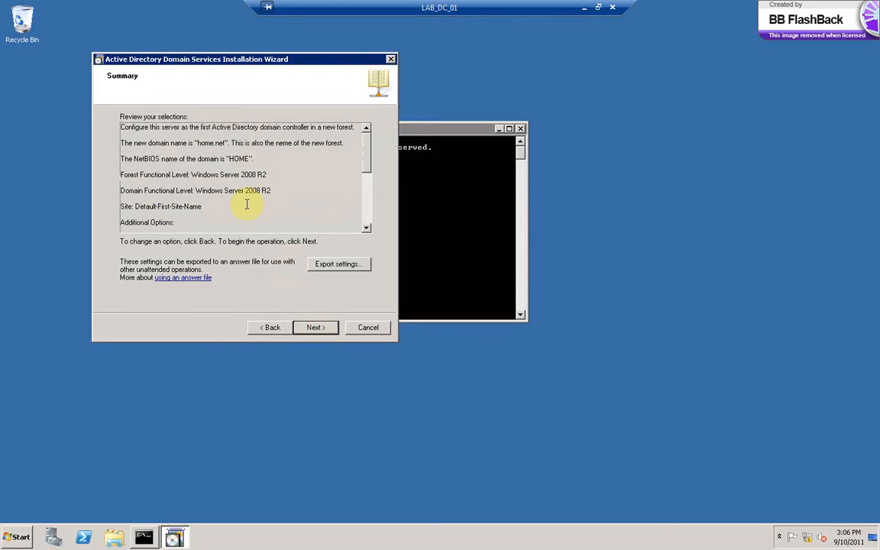
Review the NetBIOS name and forest functional level in the summary, and start configuring Active Directory Domain Services
left_click_drag(230, 158, 245, 160)
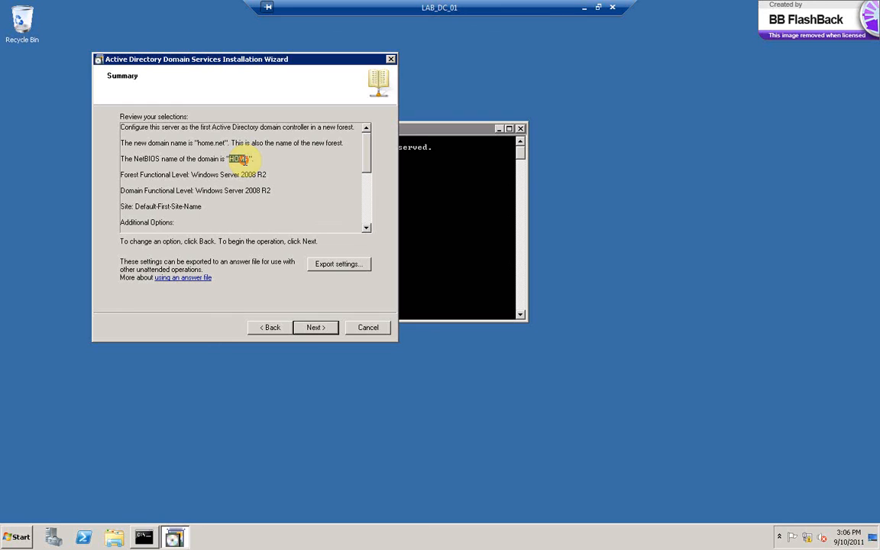
left_click_drag(241, 175, 267, 174)
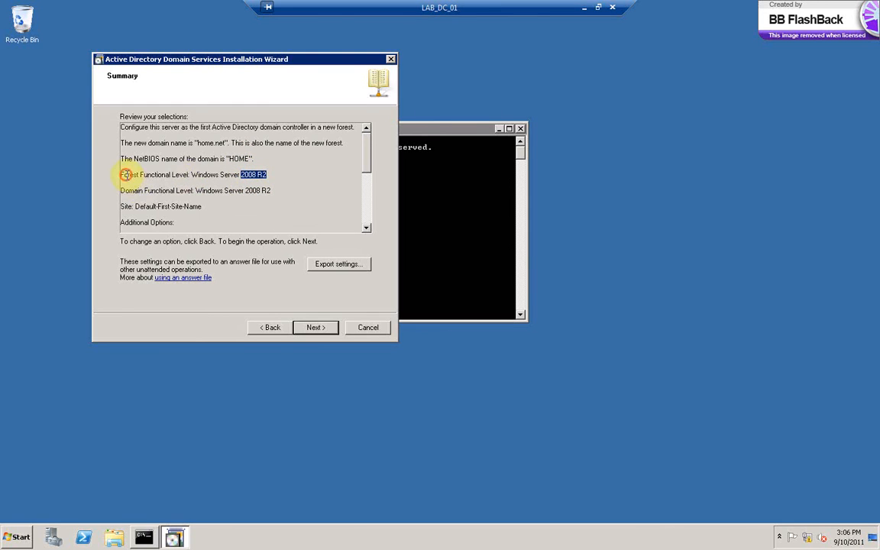
left_click_drag(125, 174, 217, 174)
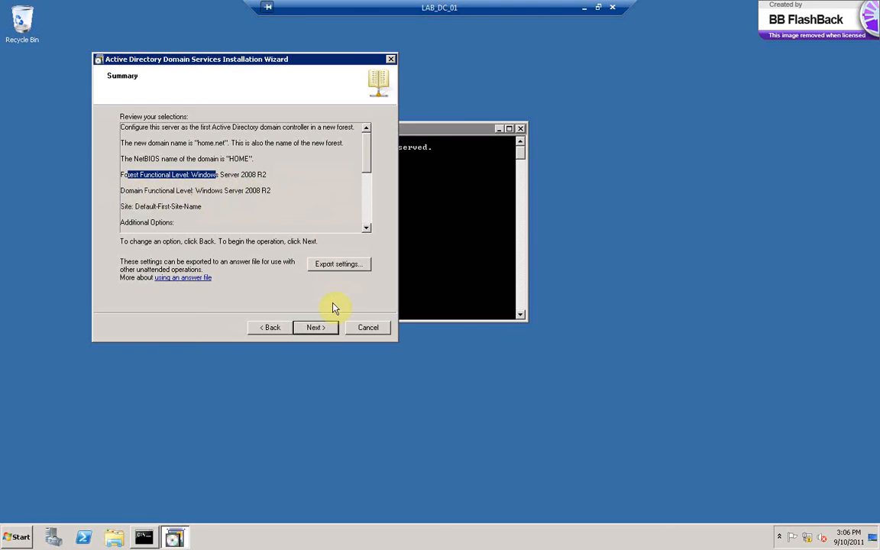
left_click(317, 328)
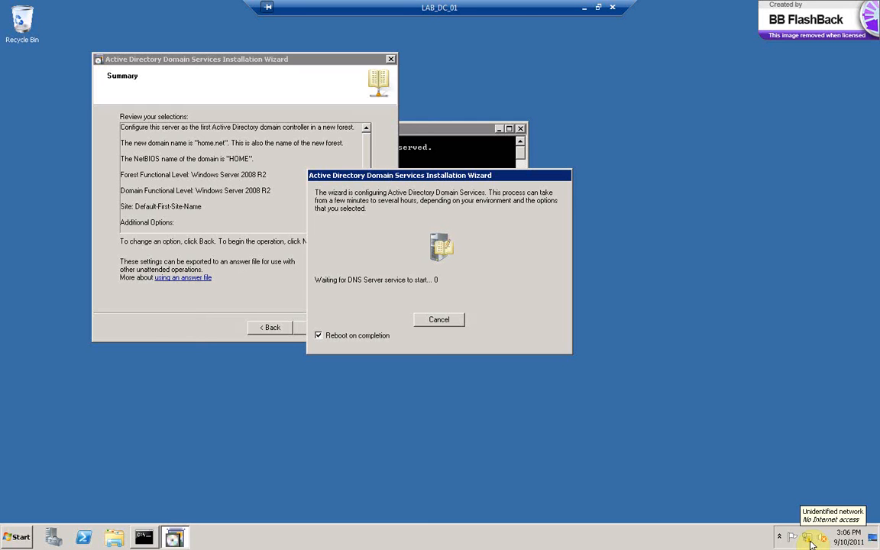
Examine the DC network adapter's TCP/IPv4 address and DNS server settings, and close them without making changes
right_click(810, 542)
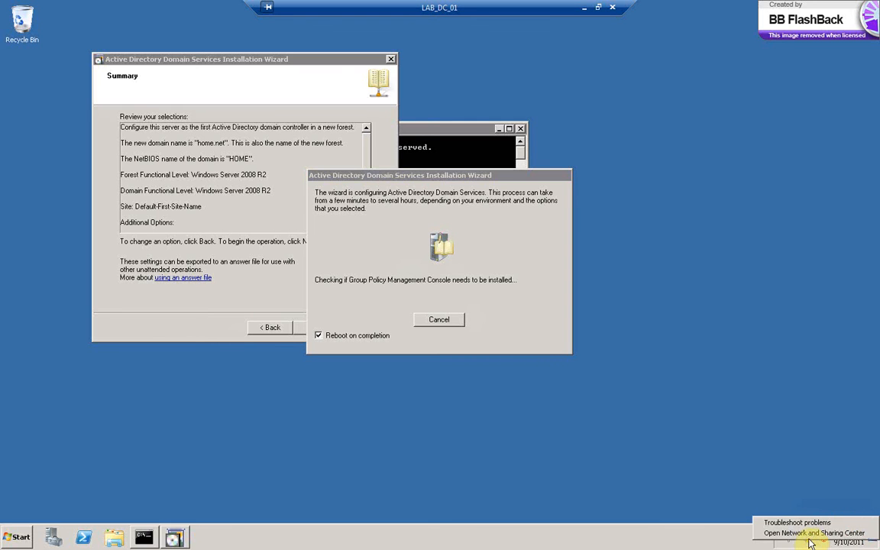
left_click(808, 541)
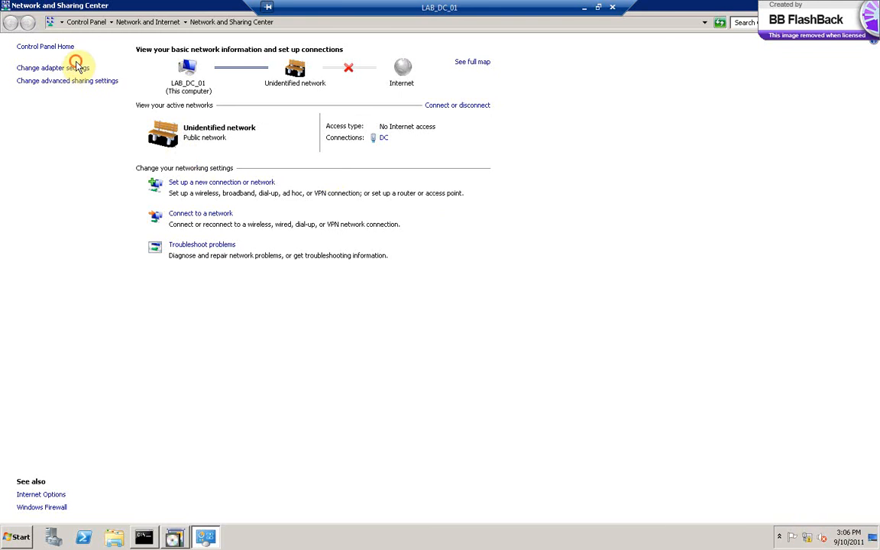
left_click(75, 68)
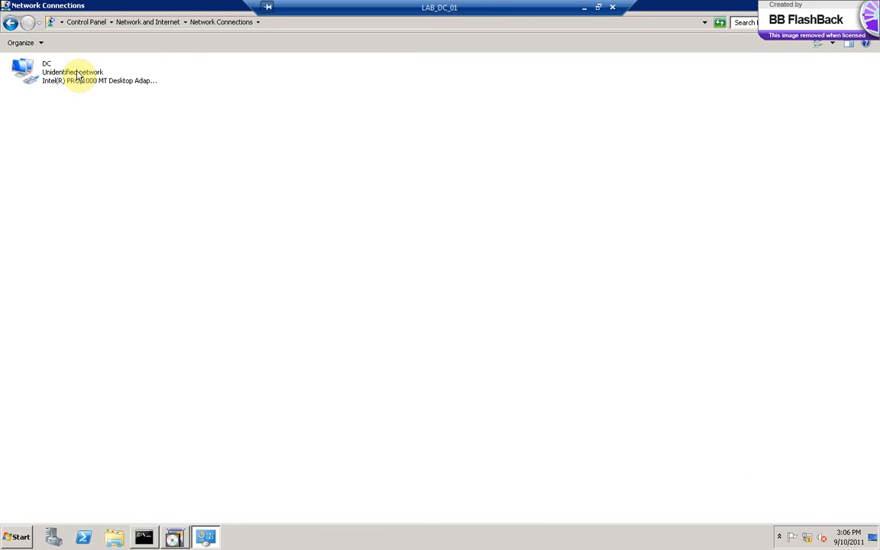
right_click(79, 74)
left_click(59, 108)
left_click(59, 108)
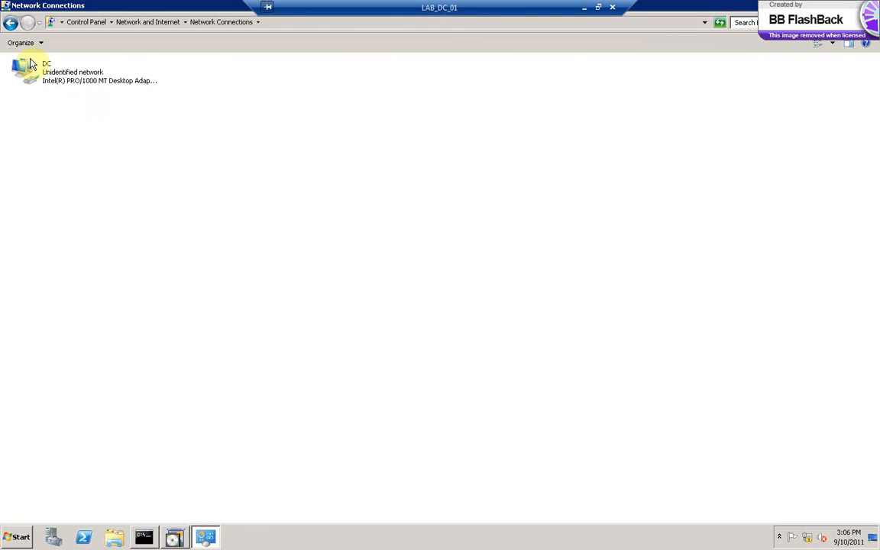
right_click(40, 74)
left_click(67, 168)
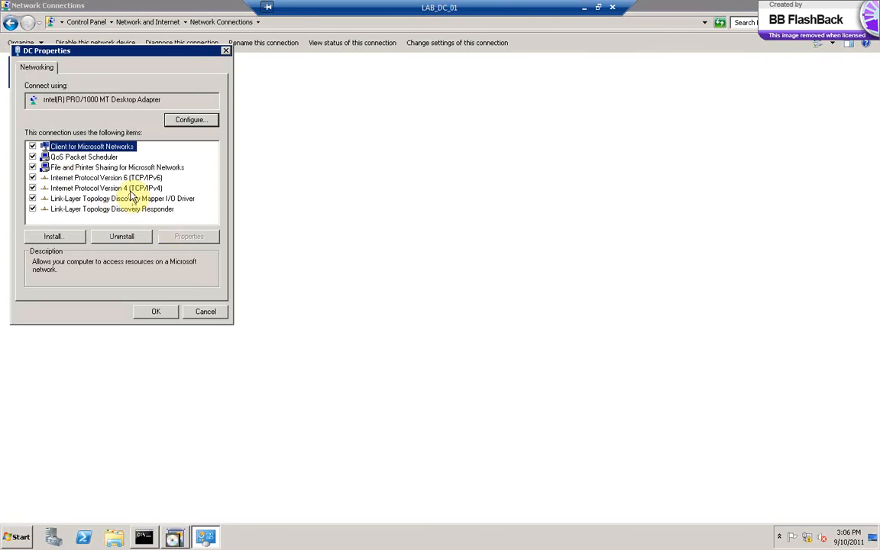
double_click(128, 191)
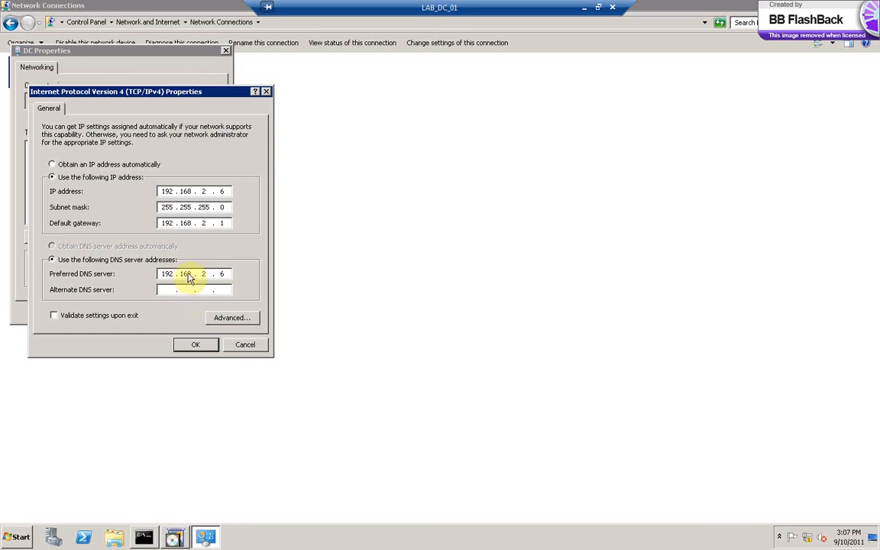
left_click(237, 344)
left_click(207, 313)
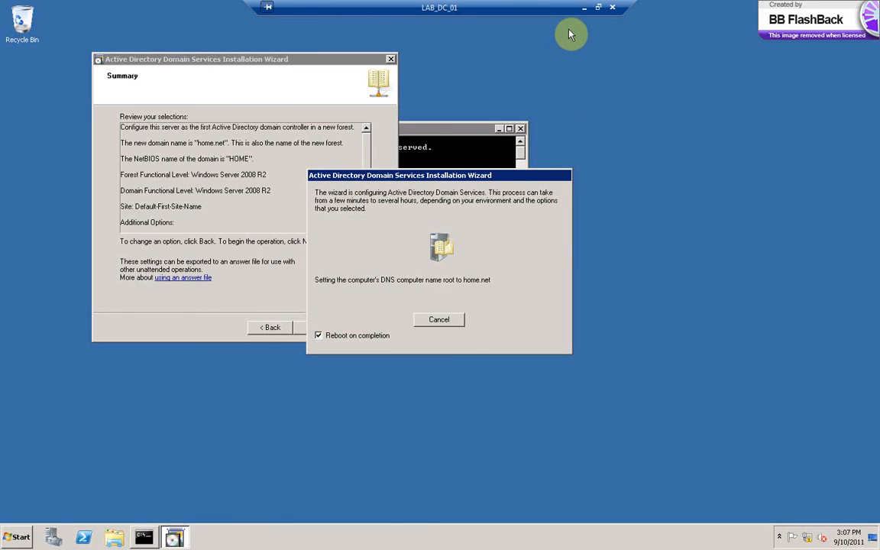
left_click(585, 8)
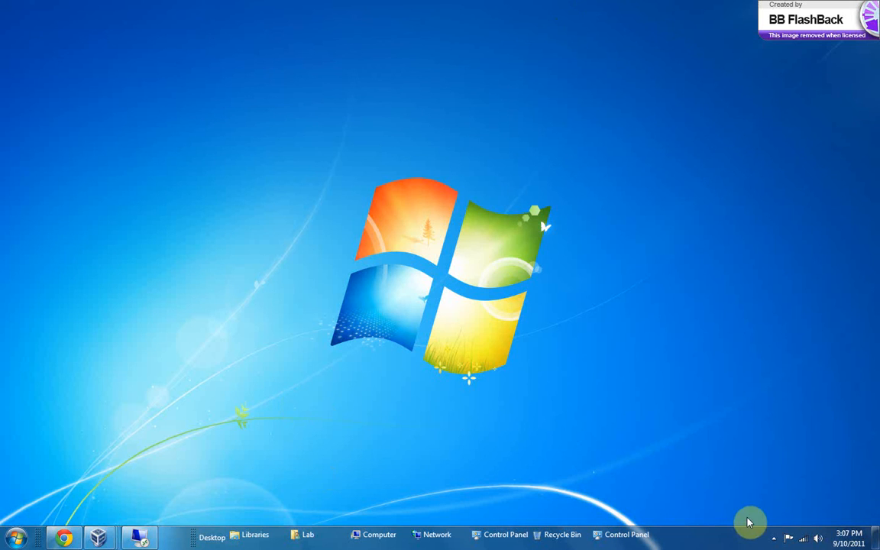
left_click(775, 538)
left_click(773, 476)
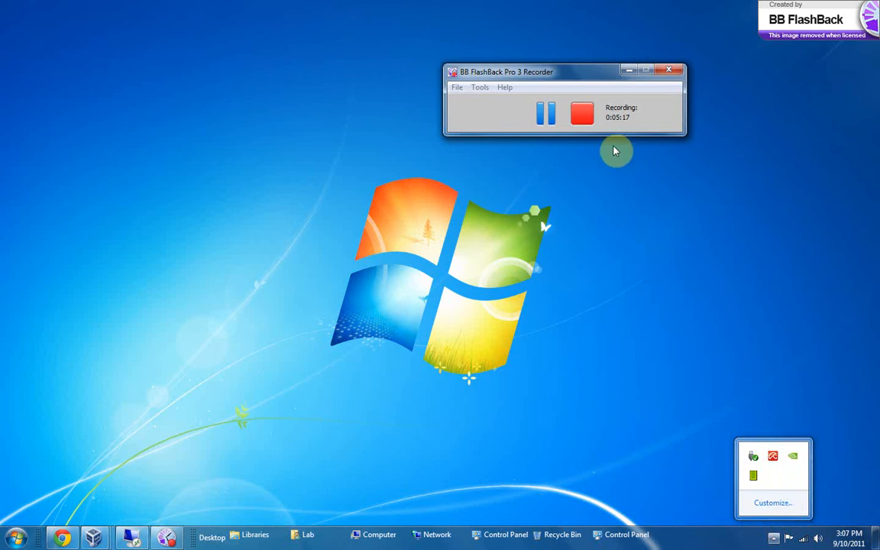
left_click(546, 112)
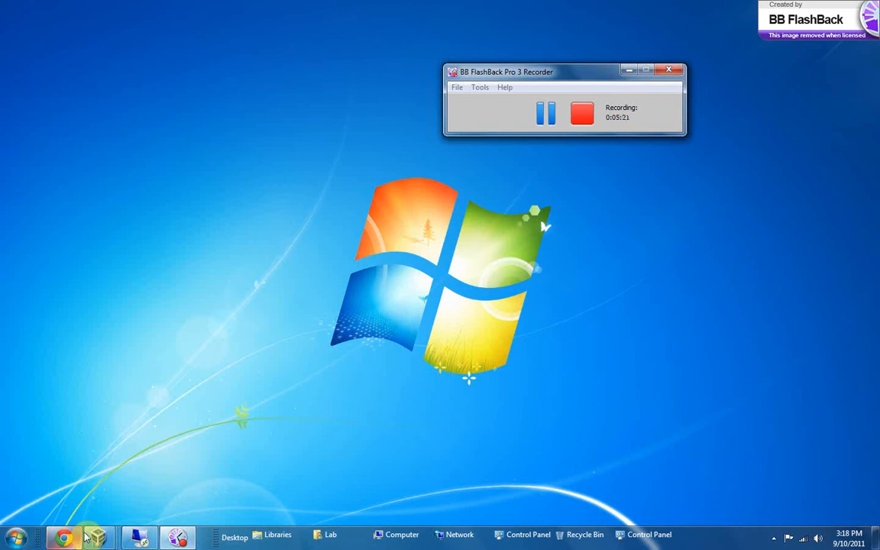
Return to the LAB_DC_01 remote session, check the server's full computer name and domain in its system properties, and minimize the session
left_click(142, 542)
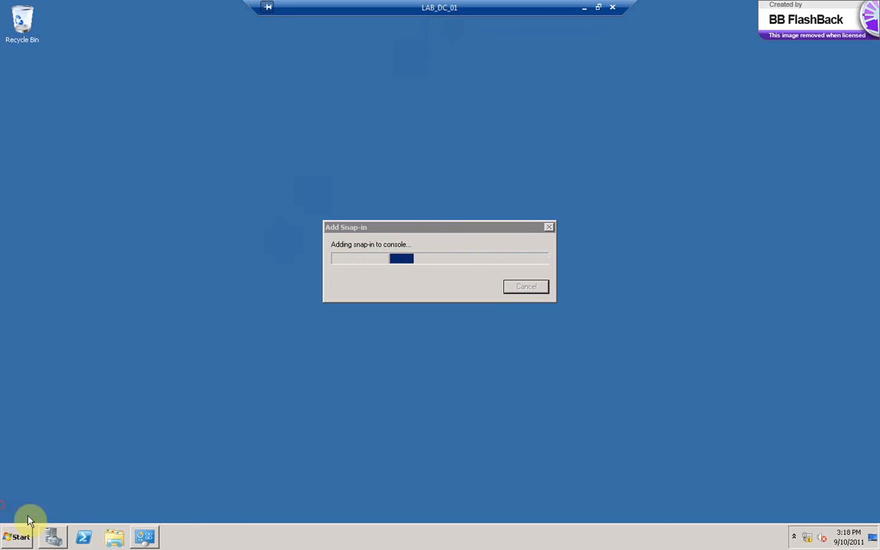
left_click(14, 535)
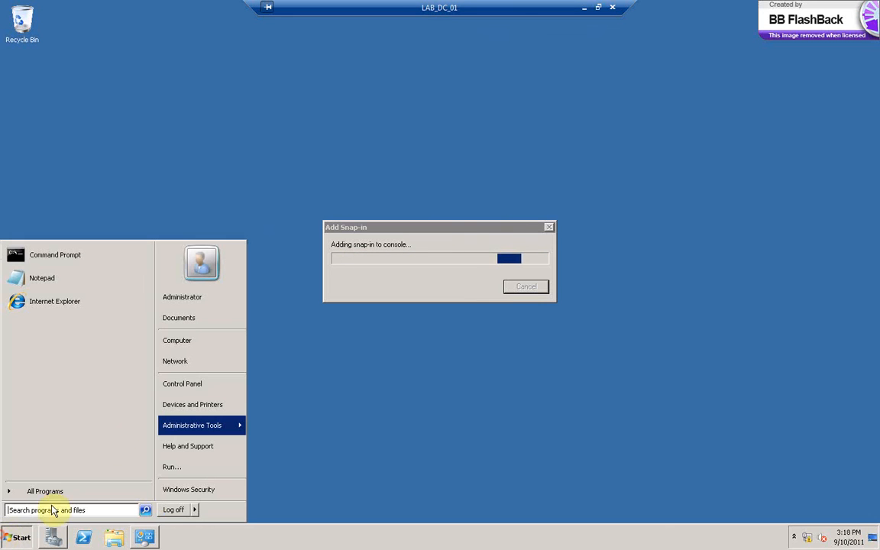
right_click(185, 343)
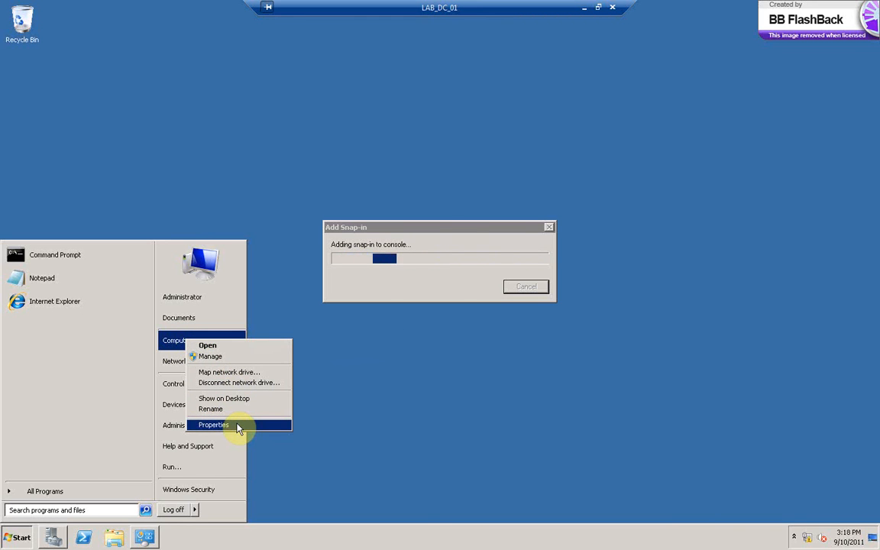
left_click(237, 428)
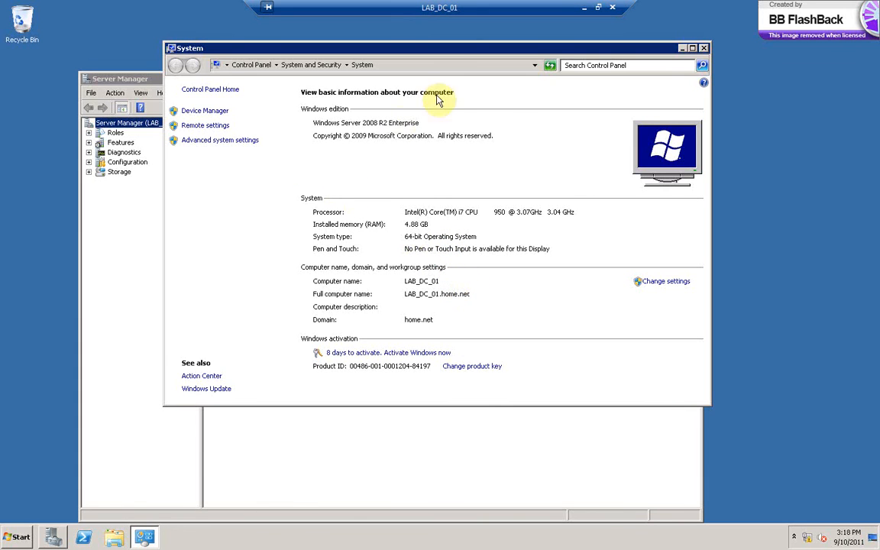
left_click(586, 7)
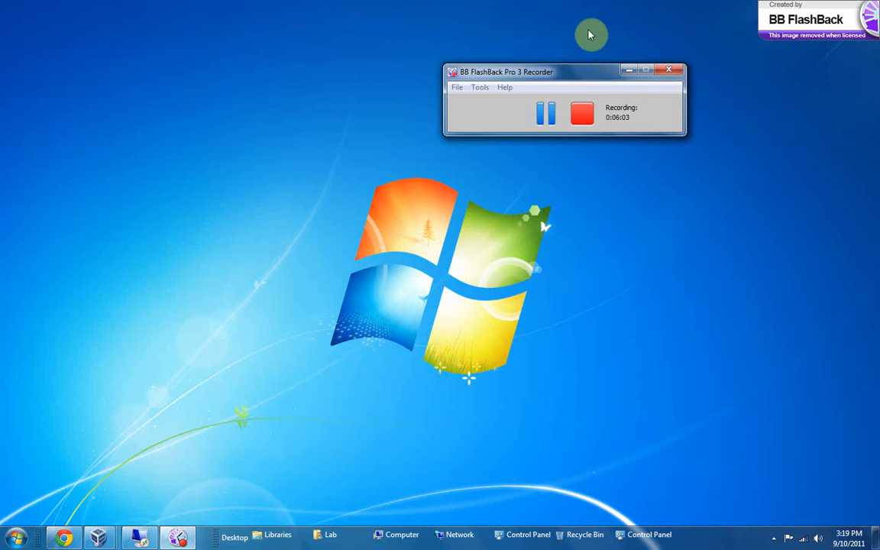